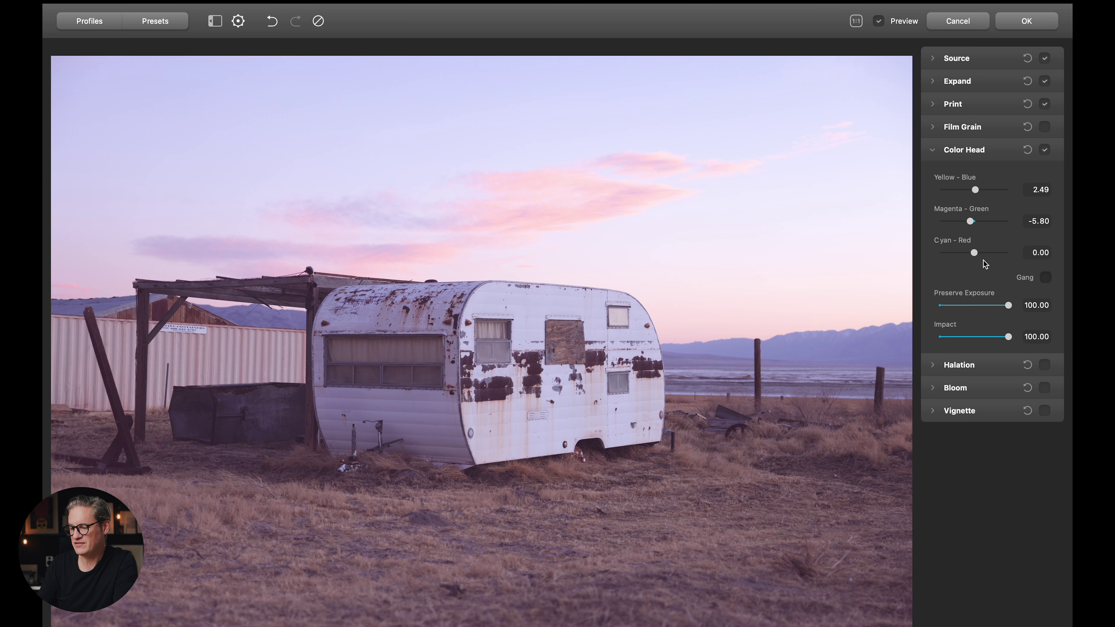
Compare the trailer photo with the Color Head adjustment turned off and on, leaving it enabled
{"action": "left_click", "coordinate": [1044, 150]}
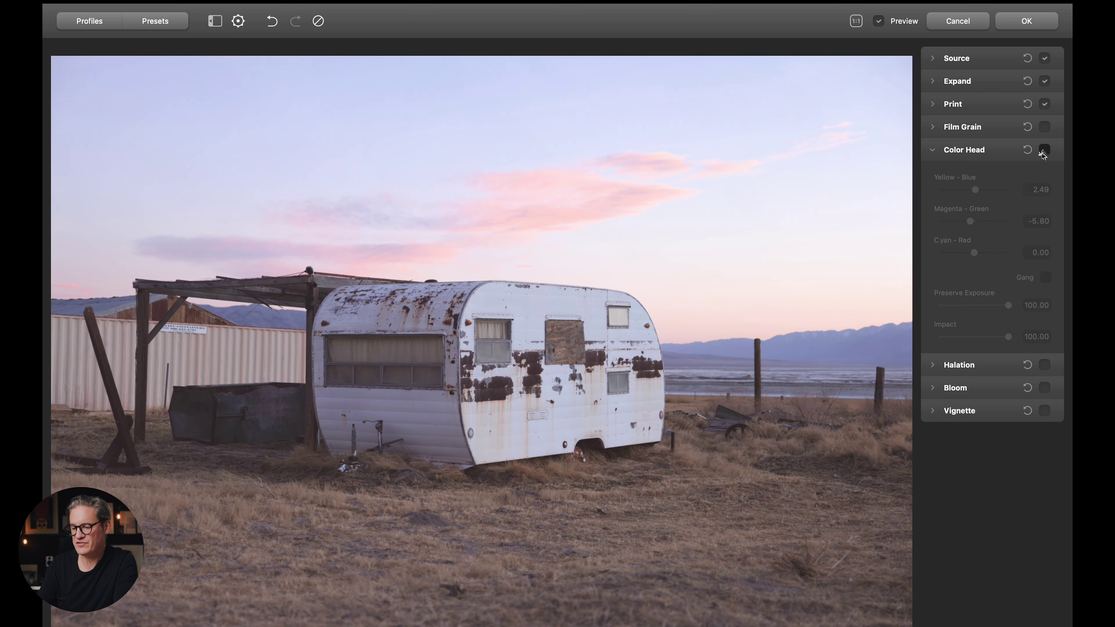
{"action": "left_click", "coordinate": [1044, 150]}
{"action": "left_click", "coordinate": [1044, 150]}
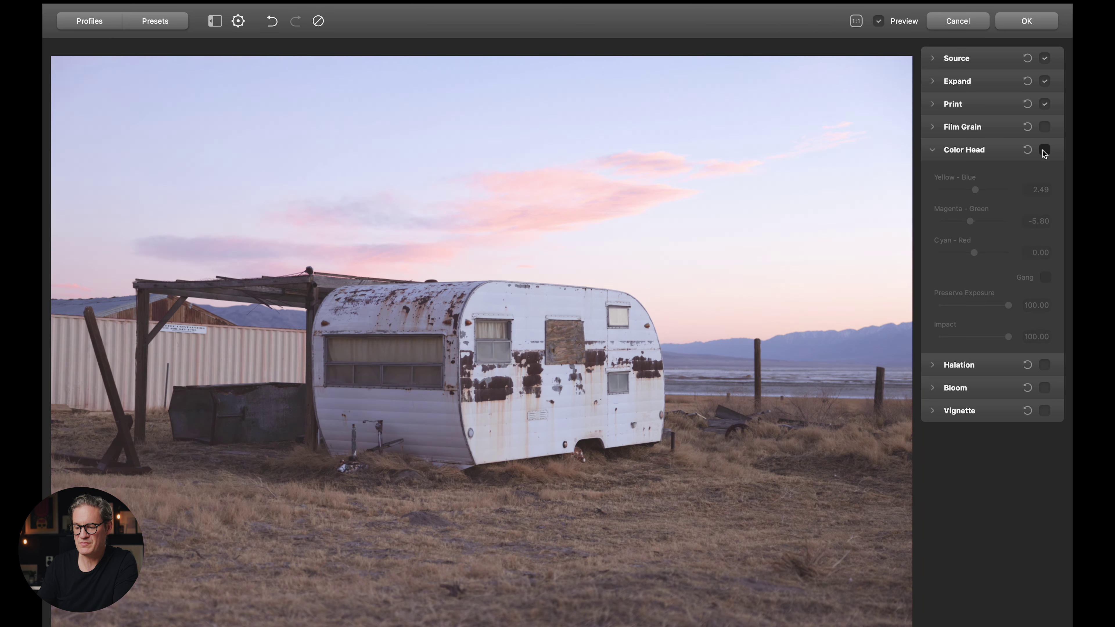
{"action": "left_click", "coordinate": [1044, 151]}
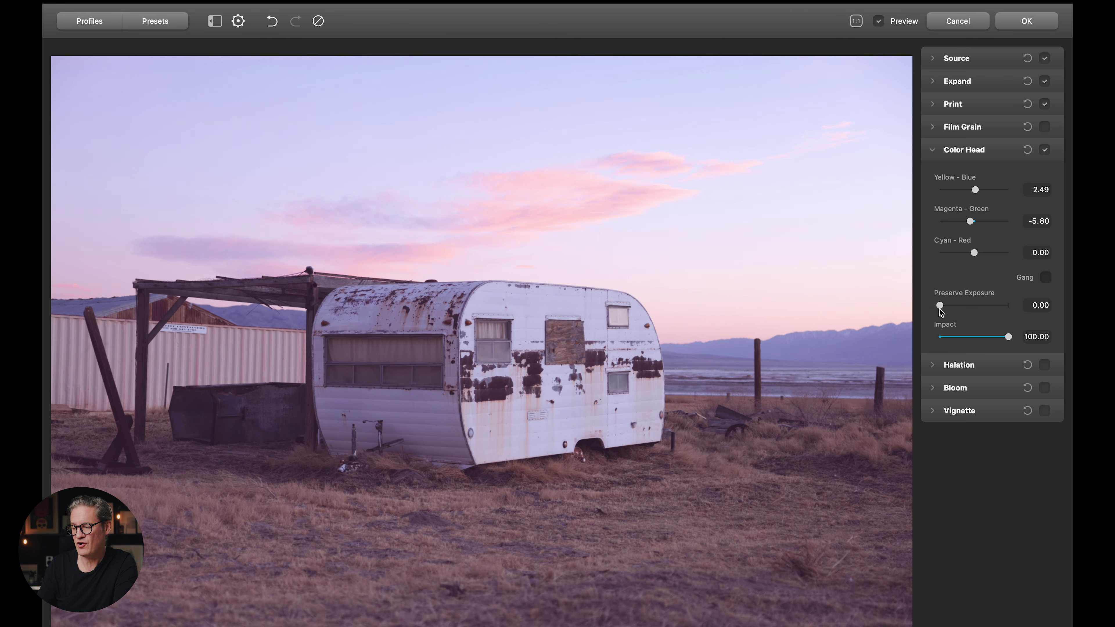
With Preserve Exposure at 0, try Magenta–Green at 25.01 and the three ganged Color Head sliders at -14.73
{"action": "left_click", "coordinate": [939, 308]}
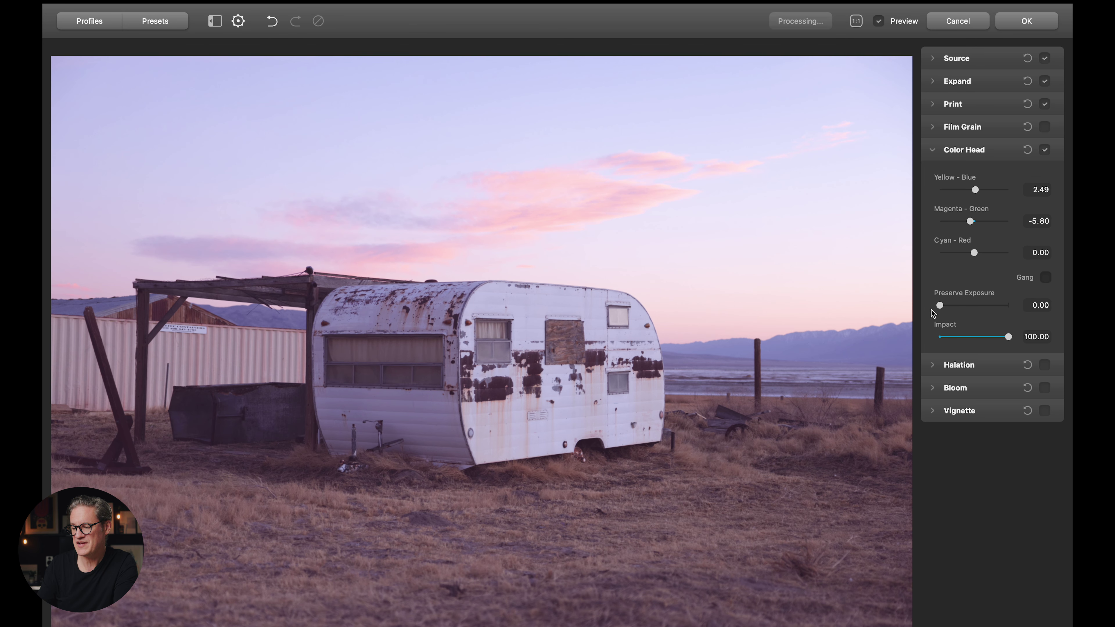
{"action": "left_click_drag", "start_coordinate": [971, 221], "coordinate": [993, 219]}
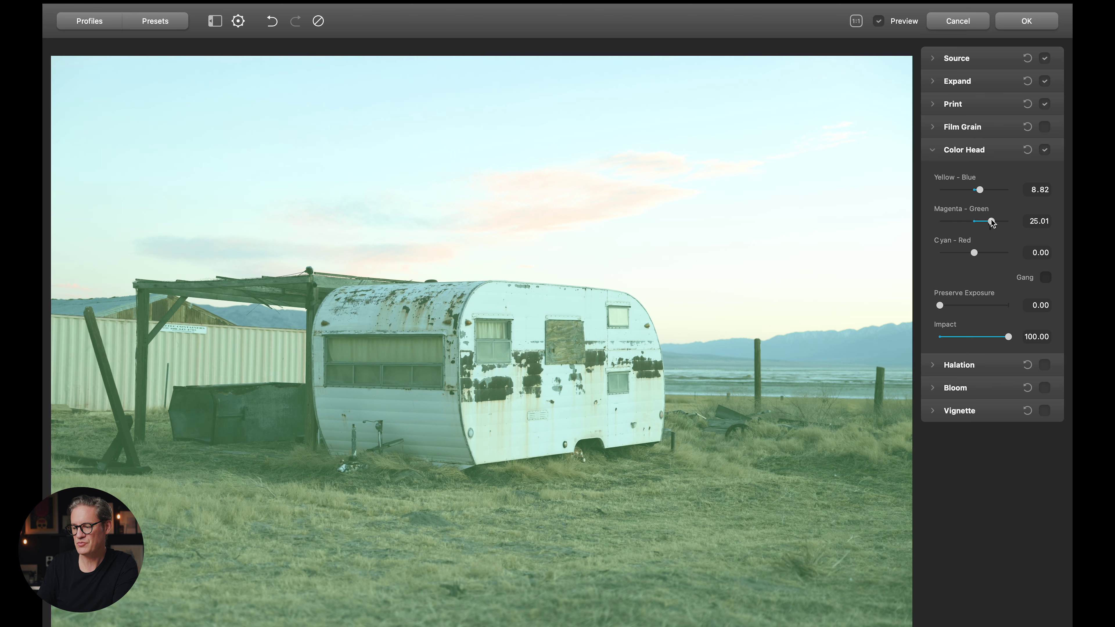
{"action": "left_click_drag", "start_coordinate": [991, 221], "coordinate": [966, 191]}
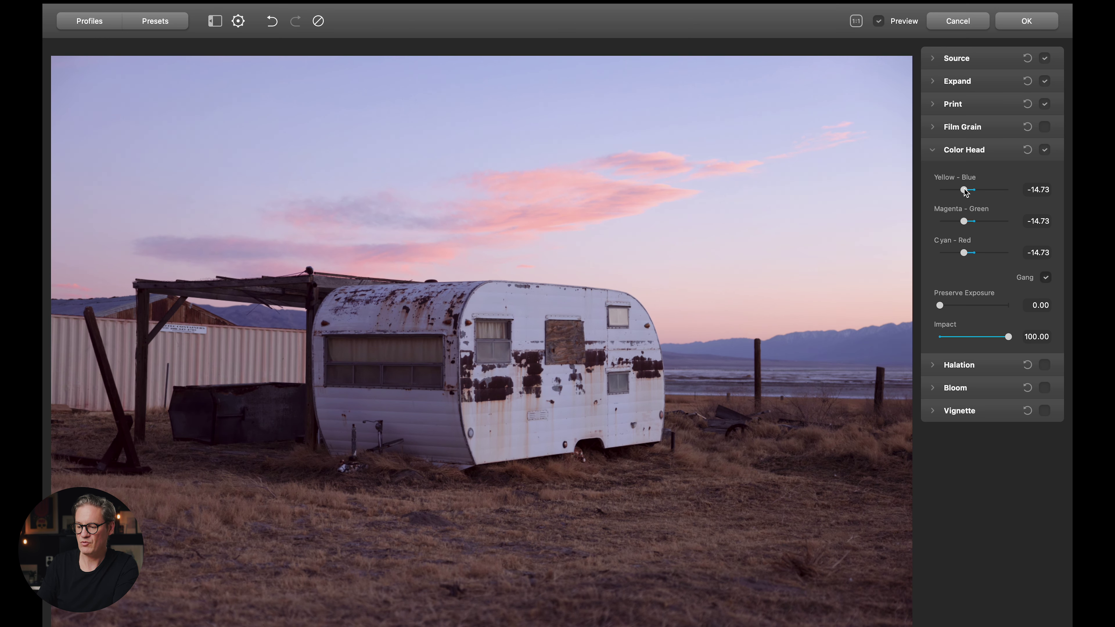
{"action": "left_click_drag", "start_coordinate": [965, 192], "coordinate": [966, 191]}
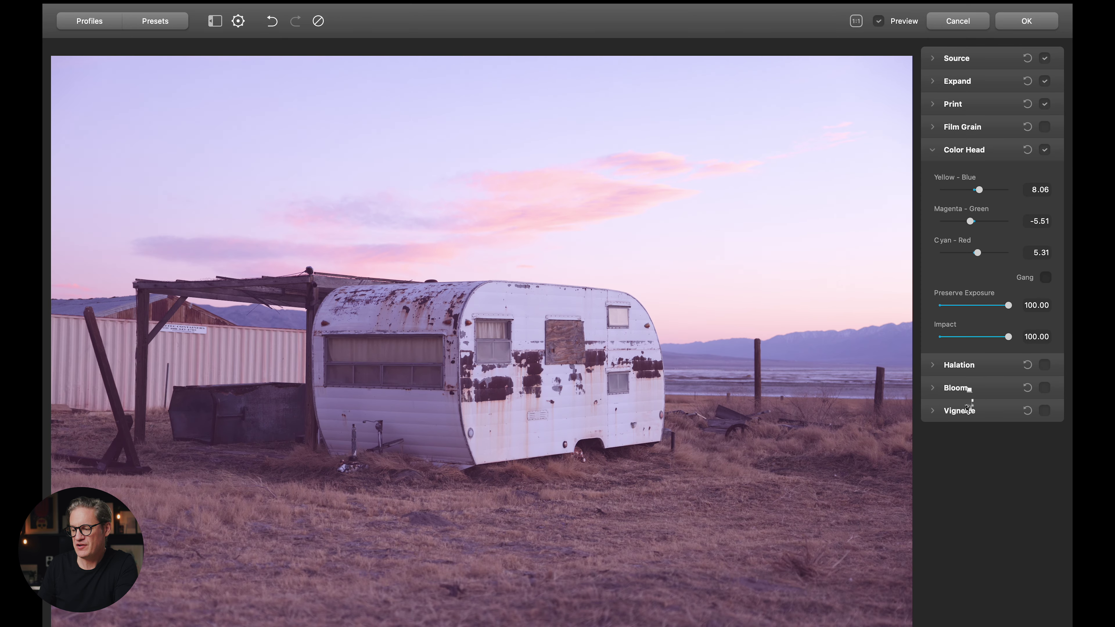
Enable the Vignette and reduce its Feather to 0 to give the vignette a hard edge
{"action": "left_click", "coordinate": [933, 150]}
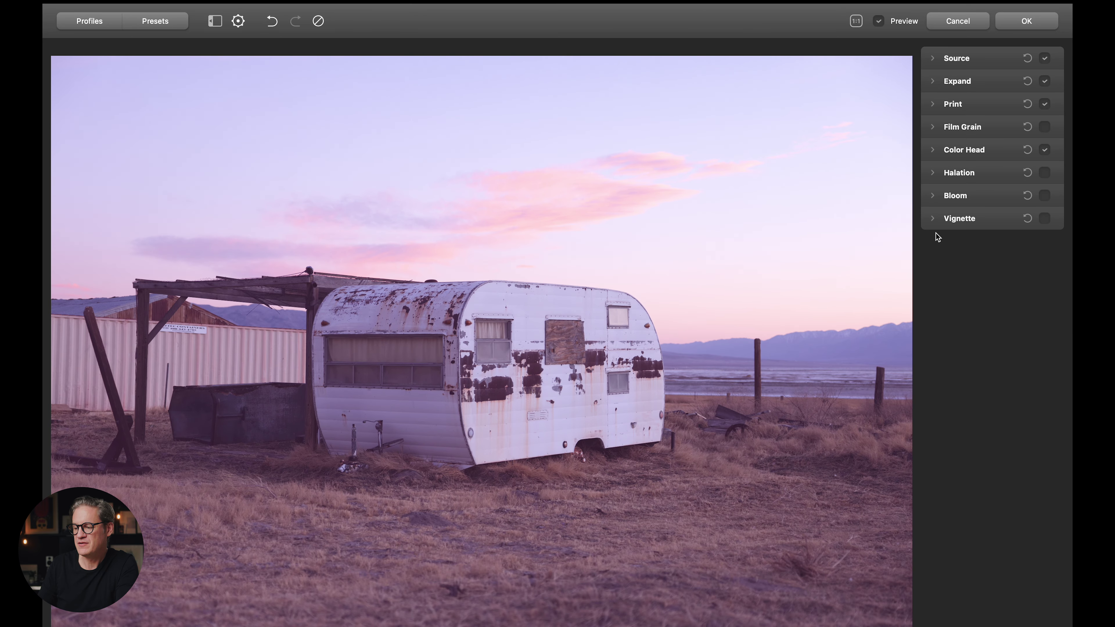
{"action": "left_click", "coordinate": [931, 220]}
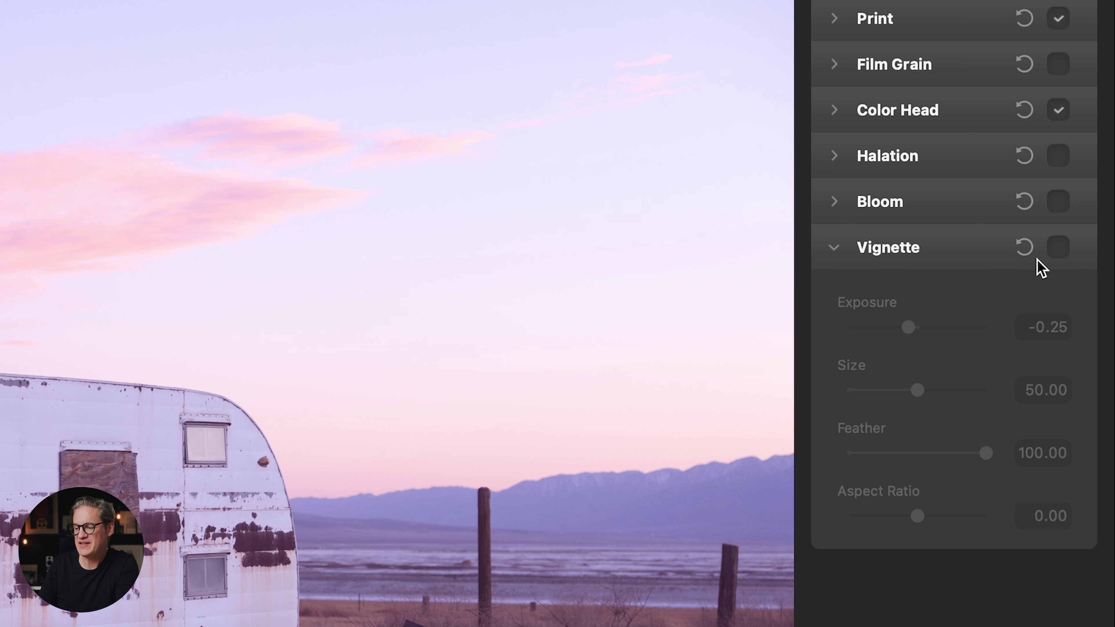
{"action": "left_click", "coordinate": [1058, 246]}
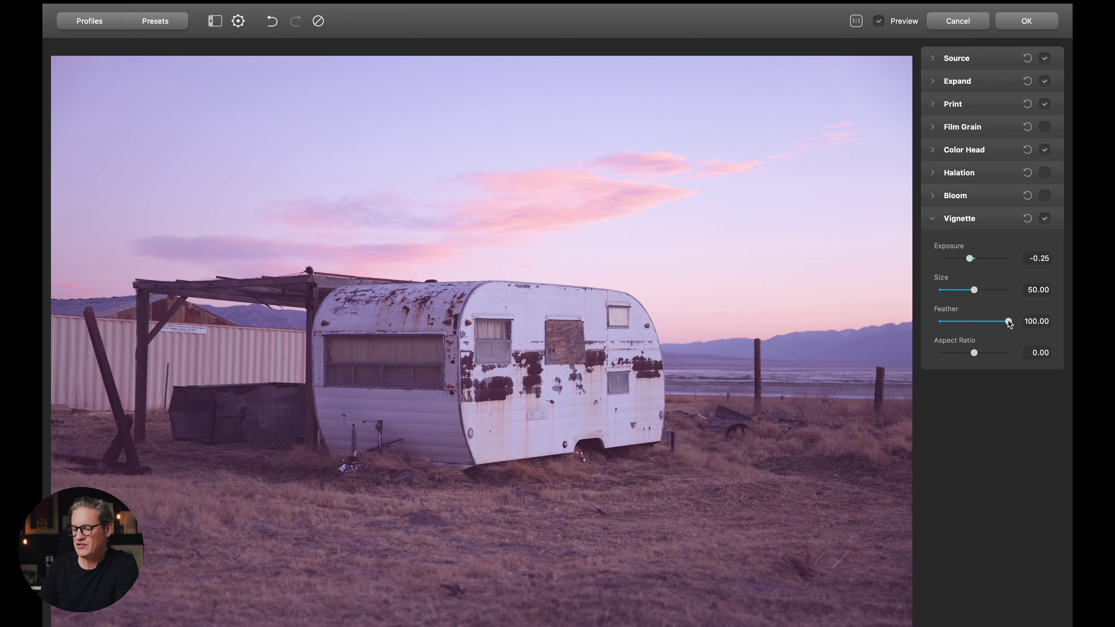
{"action": "left_click_drag", "start_coordinate": [985, 452], "coordinate": [848, 452]}
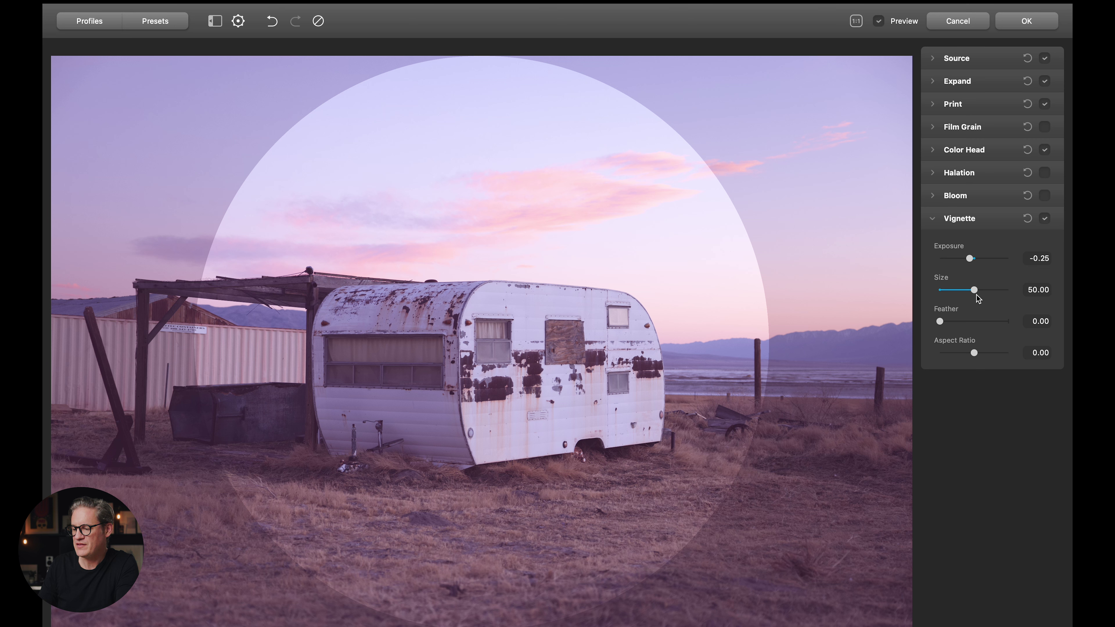
Adjust the vignette's aspect ratio, increase its size slightly, set Feather to 100 and lower its exposure a little
{"action": "left_click_drag", "start_coordinate": [973, 353], "coordinate": [967, 353]}
{"action": "left_click_drag", "start_coordinate": [973, 293], "coordinate": [979, 291]}
{"action": "left_click_drag", "start_coordinate": [939, 321], "coordinate": [1009, 321]}
{"action": "left_click_drag", "start_coordinate": [969, 258], "coordinate": [967, 260]}
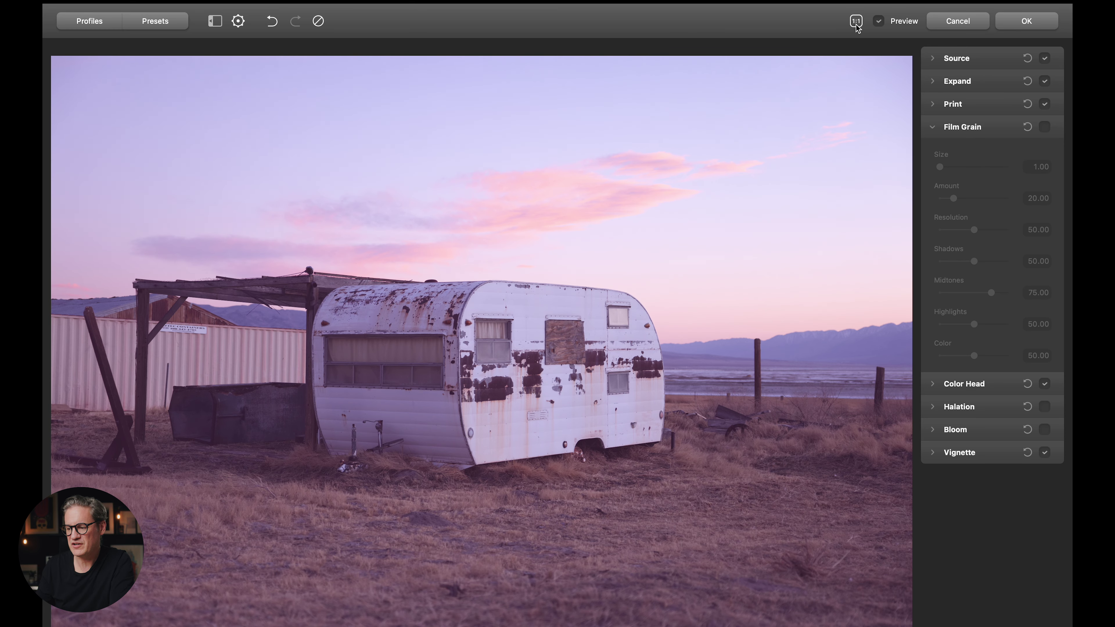
Enable Film Grain with its default settings while viewing the trailer at 1:1 magnification
{"action": "left_click", "coordinate": [856, 23]}
{"action": "left_click_drag", "start_coordinate": [700, 148], "coordinate": [602, 196]}
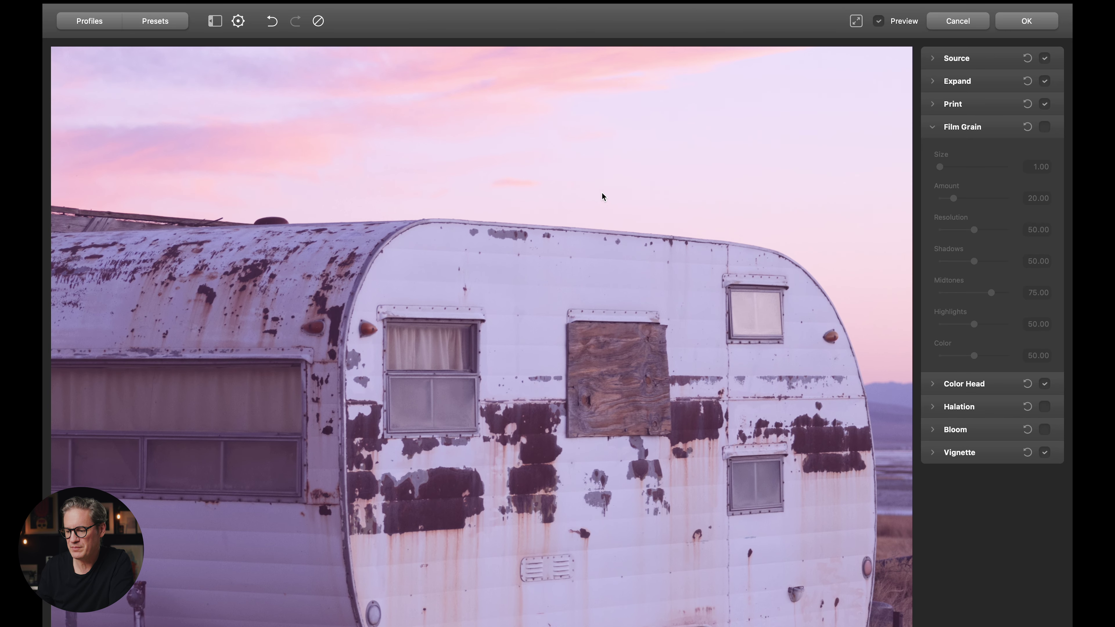
{"action": "left_click_drag", "start_coordinate": [532, 328], "coordinate": [508, 234]}
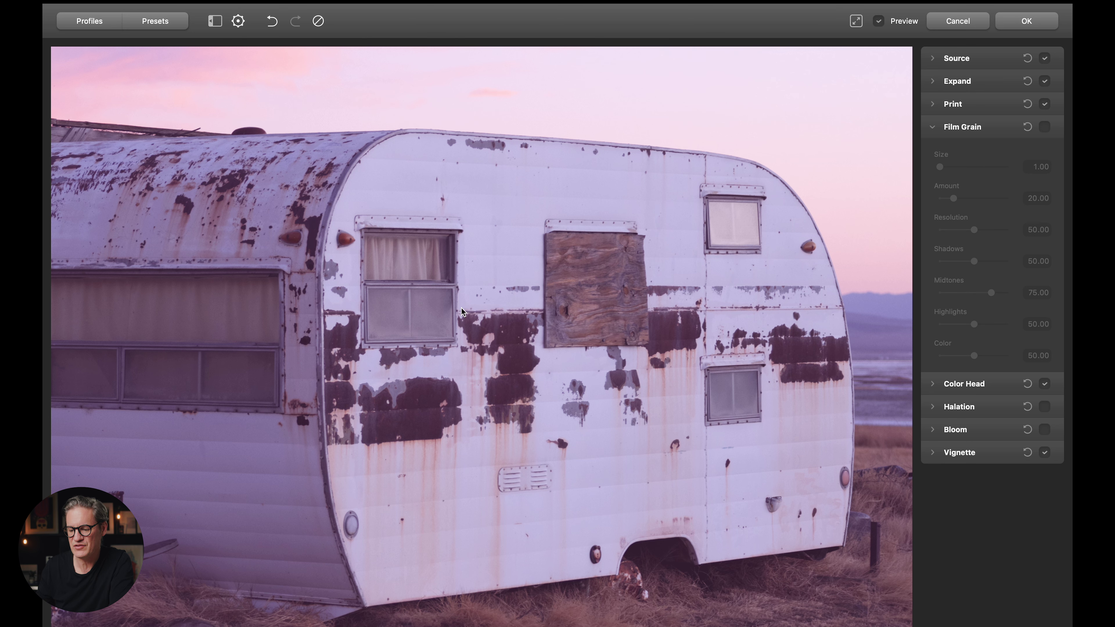
{"action": "left_click_drag", "start_coordinate": [384, 341], "coordinate": [422, 324]}
{"action": "left_click_drag", "start_coordinate": [433, 248], "coordinate": [443, 269]}
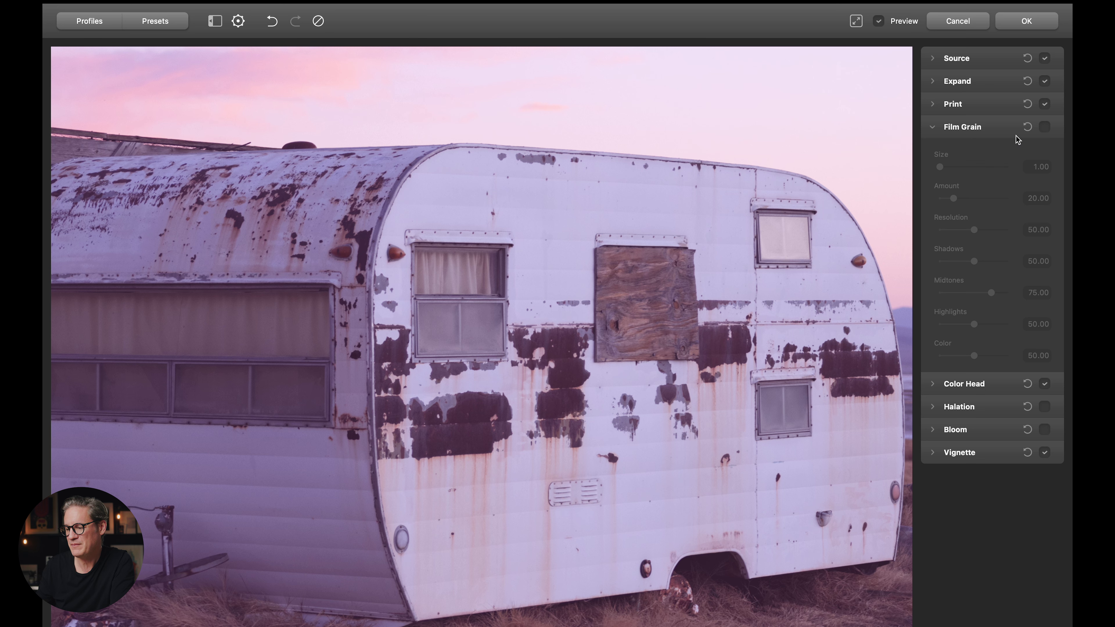
{"action": "left_click", "coordinate": [1044, 127]}
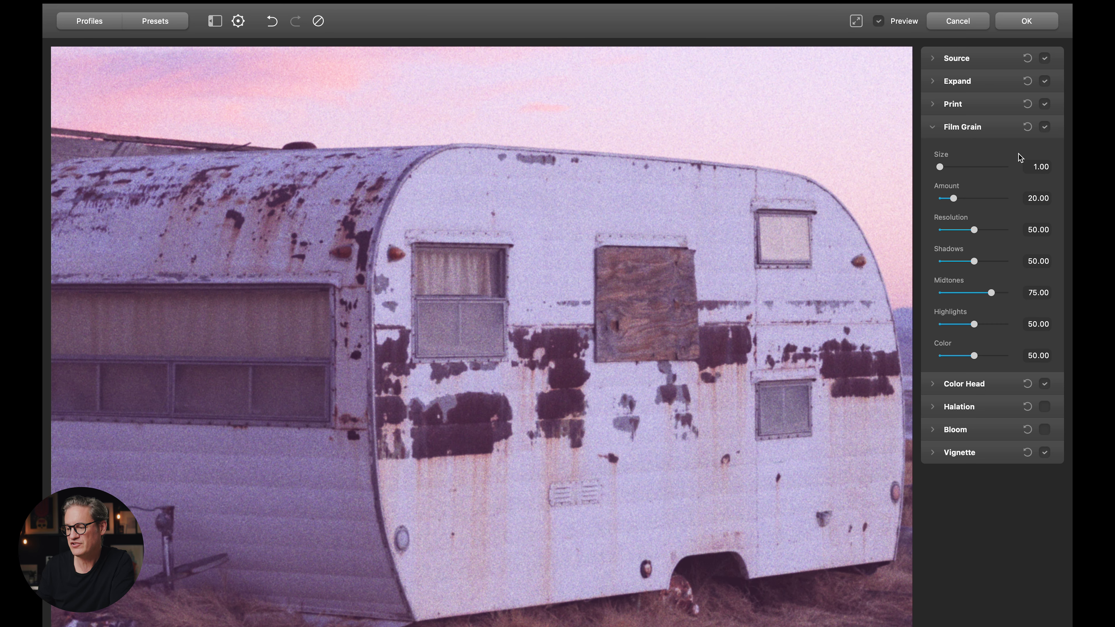
Compare the photo with Film Grain on and off at 1:1 and in full view, and inspect the grain around the trailer and sky
{"action": "left_click_drag", "start_coordinate": [591, 144], "coordinate": [599, 217]}
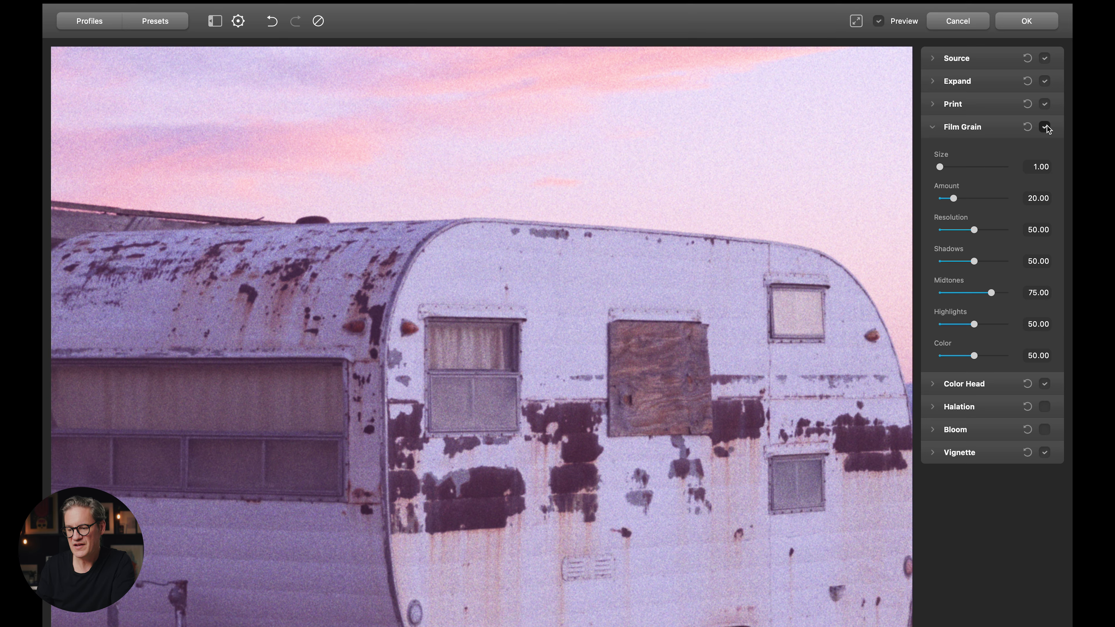
{"action": "left_click", "coordinate": [1045, 127]}
{"action": "left_click", "coordinate": [1045, 127]}
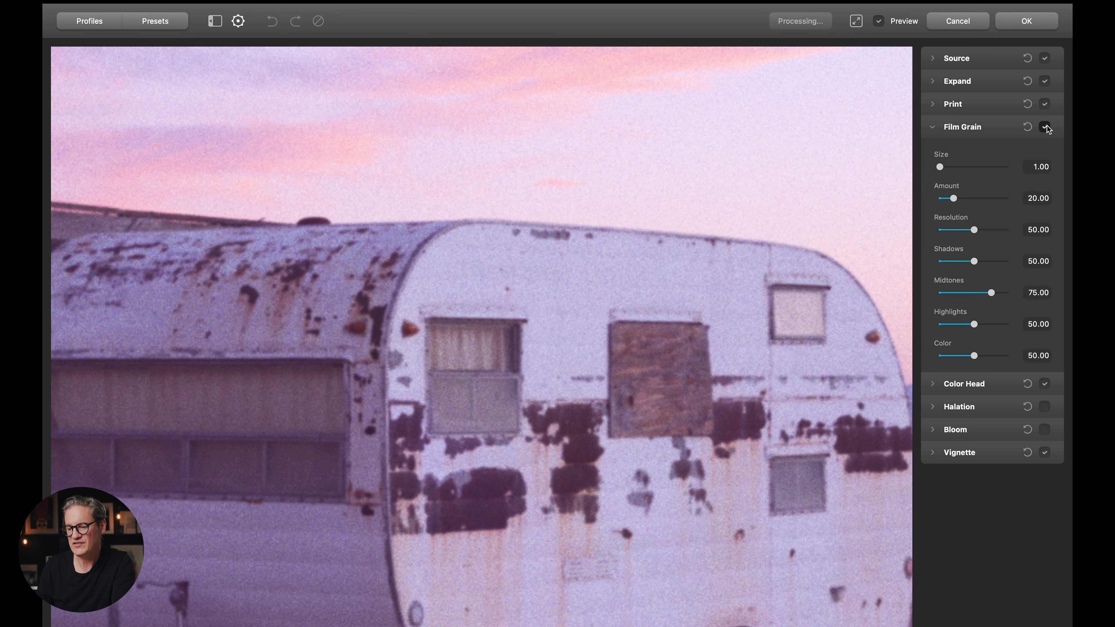
{"action": "scroll", "coordinate": [615, 202], "scroll_direction": "down", "scroll_amount": 3}
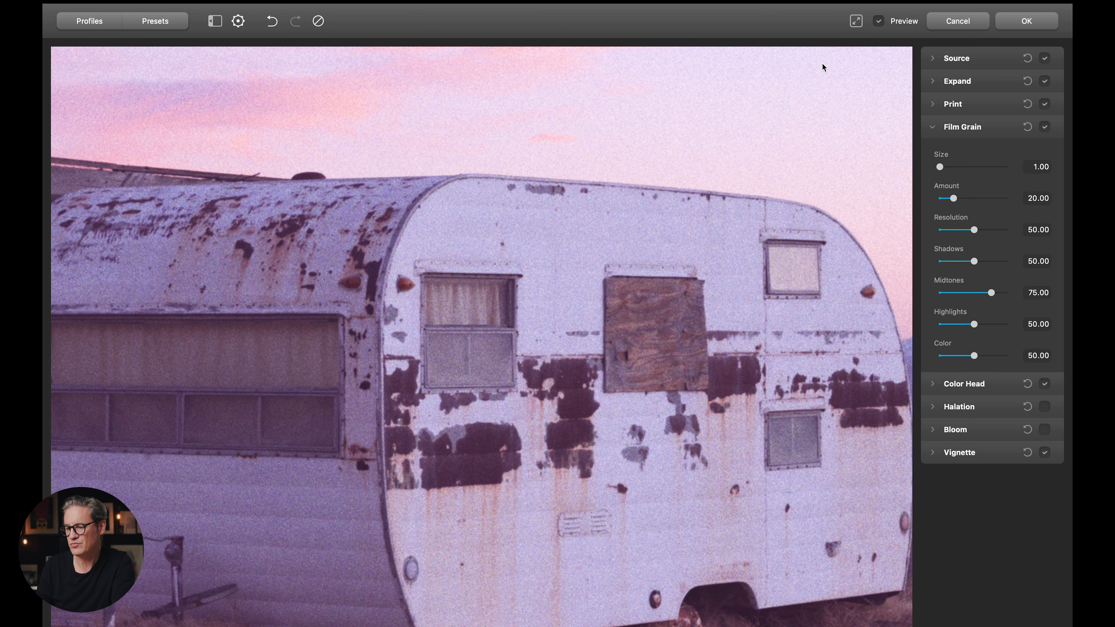
{"action": "left_click", "coordinate": [856, 22]}
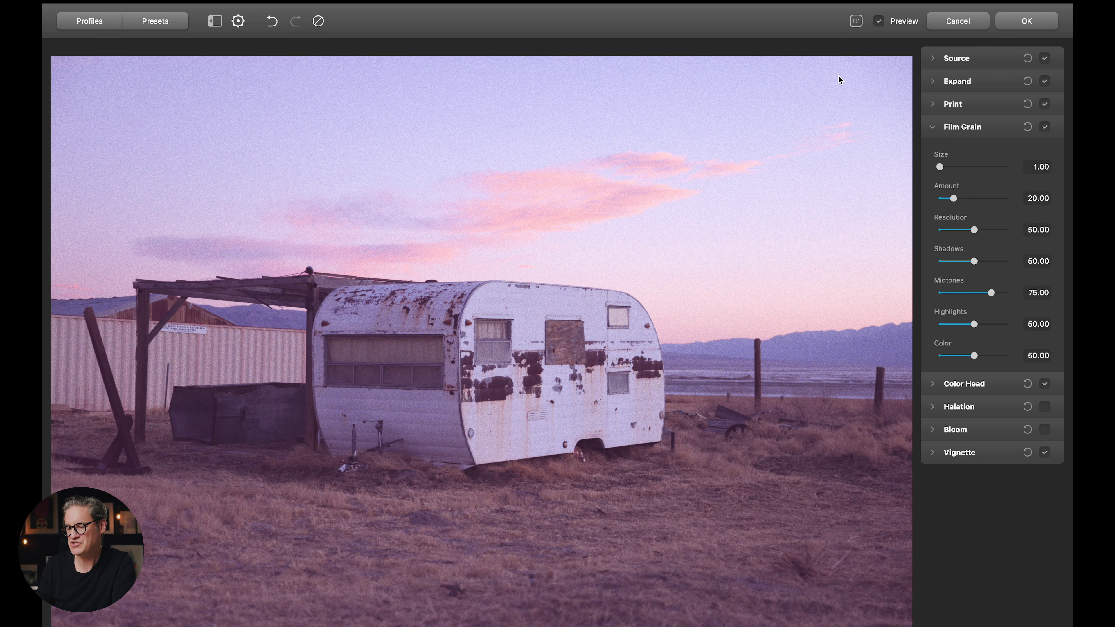
{"action": "left_click", "coordinate": [1045, 127]}
{"action": "left_click", "coordinate": [1044, 127]}
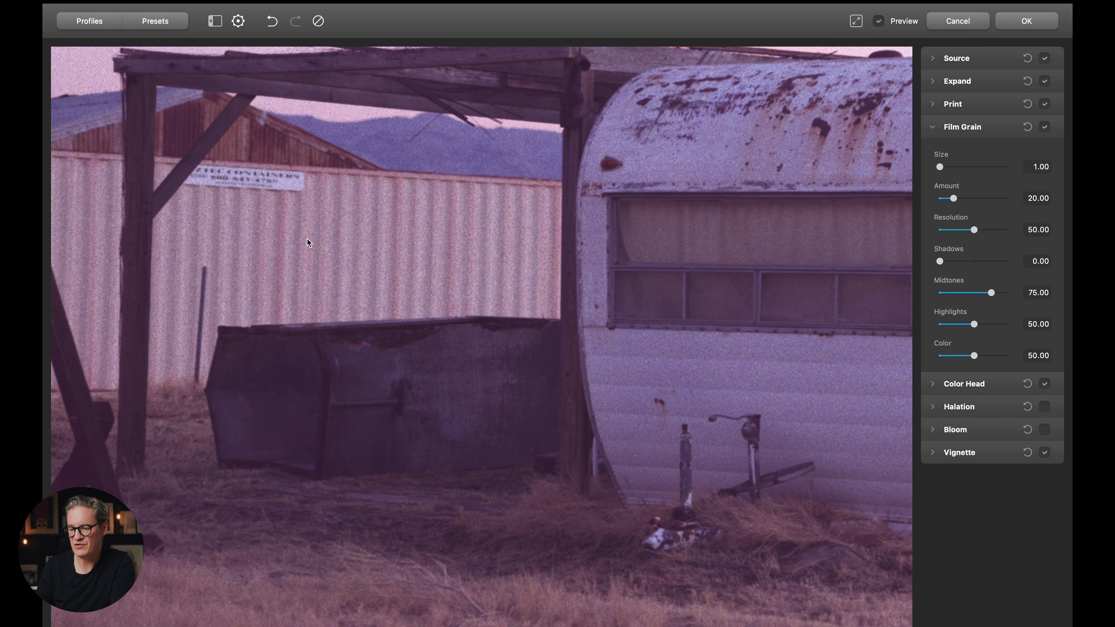
{"action": "left_click_drag", "start_coordinate": [445, 226], "coordinate": [313, 453]}
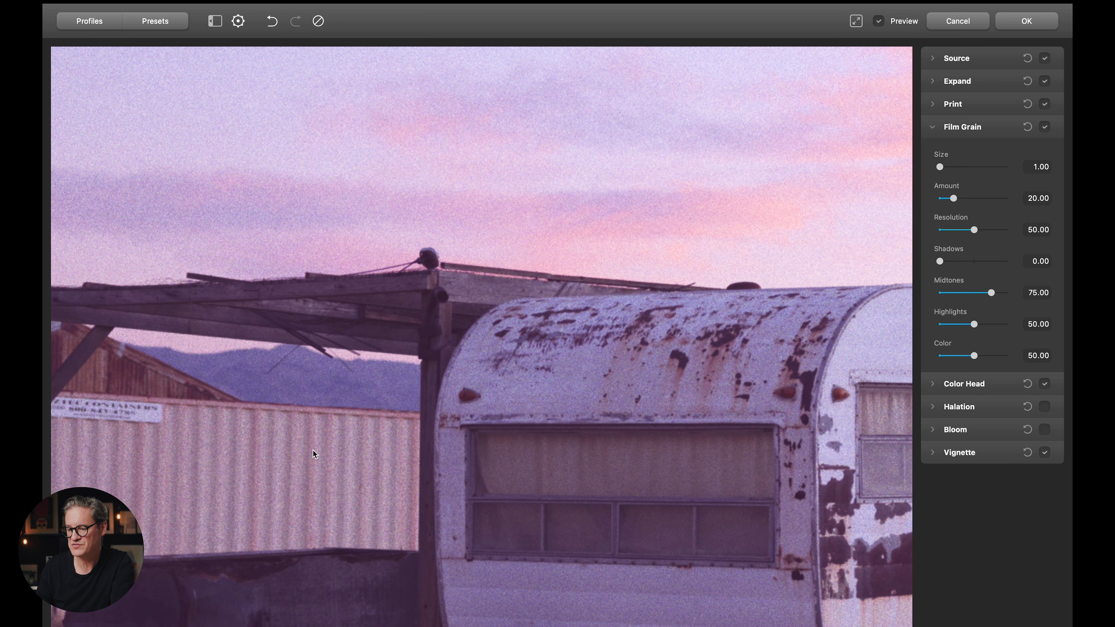